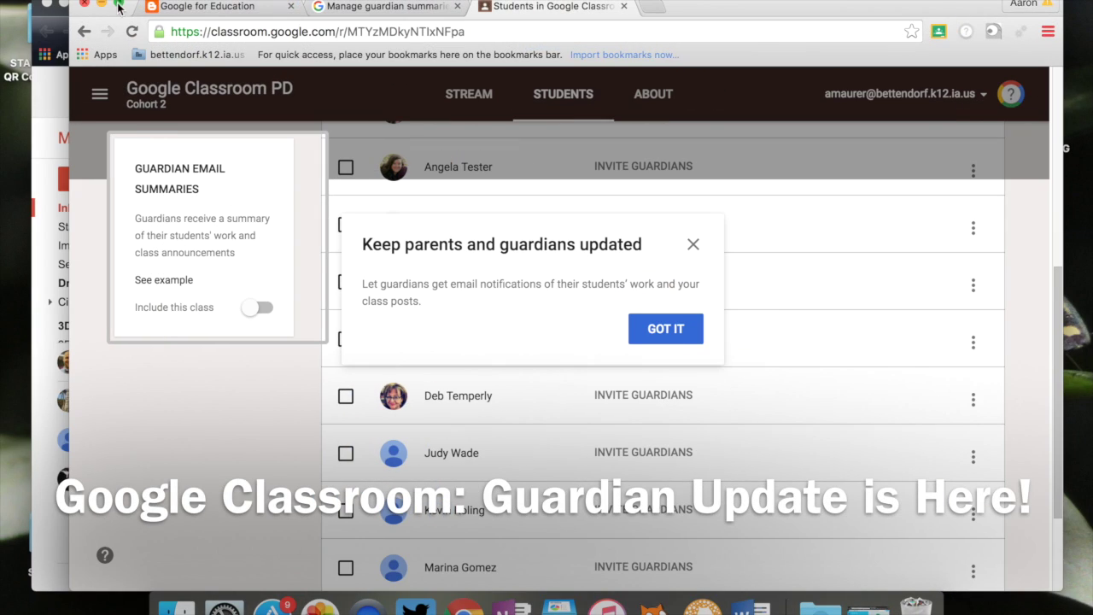
Maximize the browser window and dismiss the guardian-updates notice.
click(120, 6)
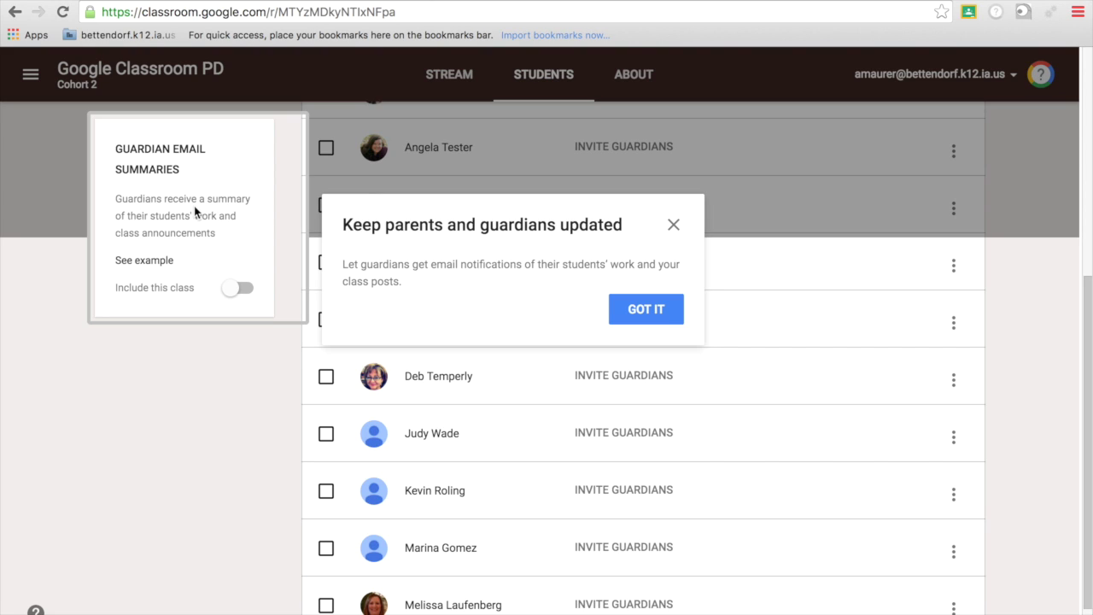
click(646, 326)
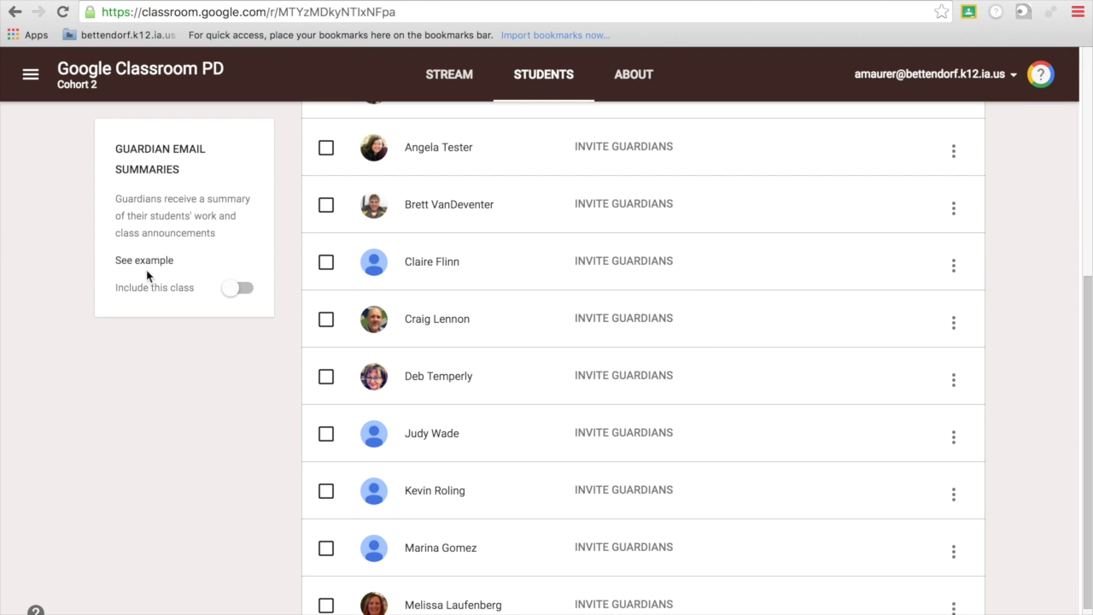
Try the sample guardian email summary, then close that tab and return to the Students list.
click(148, 260)
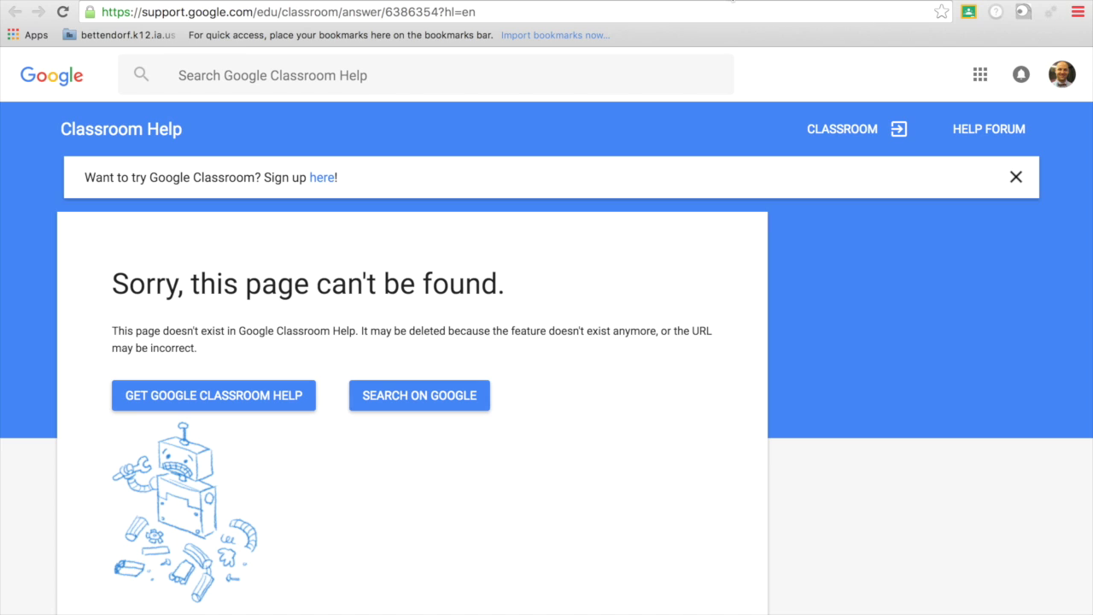
key(ctrl+w)
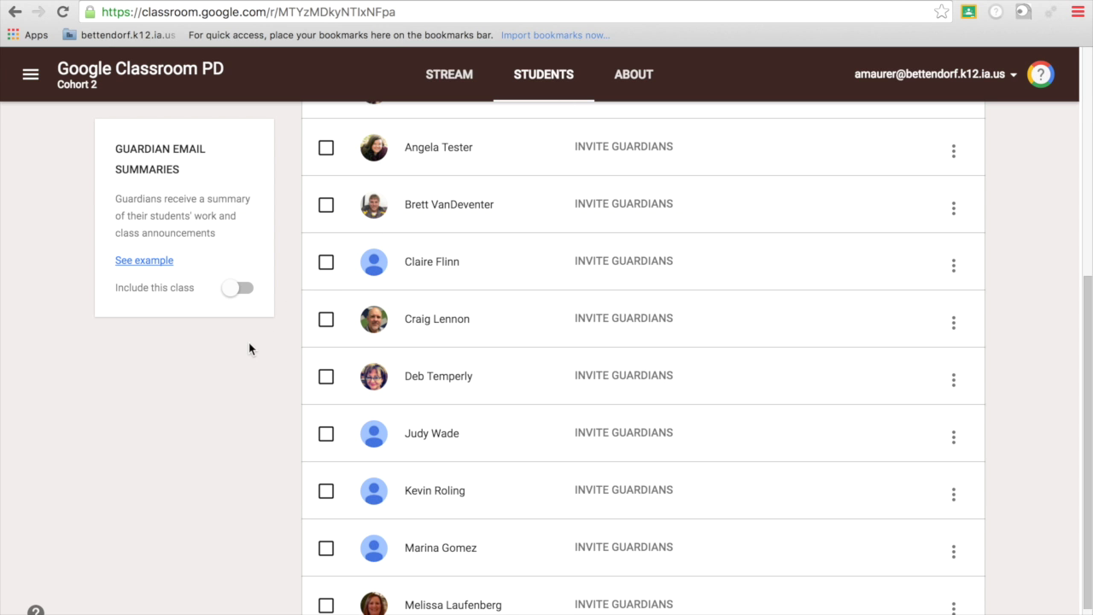
scroll(249, 342, up, 1)
scroll(250, 348, up, 3)
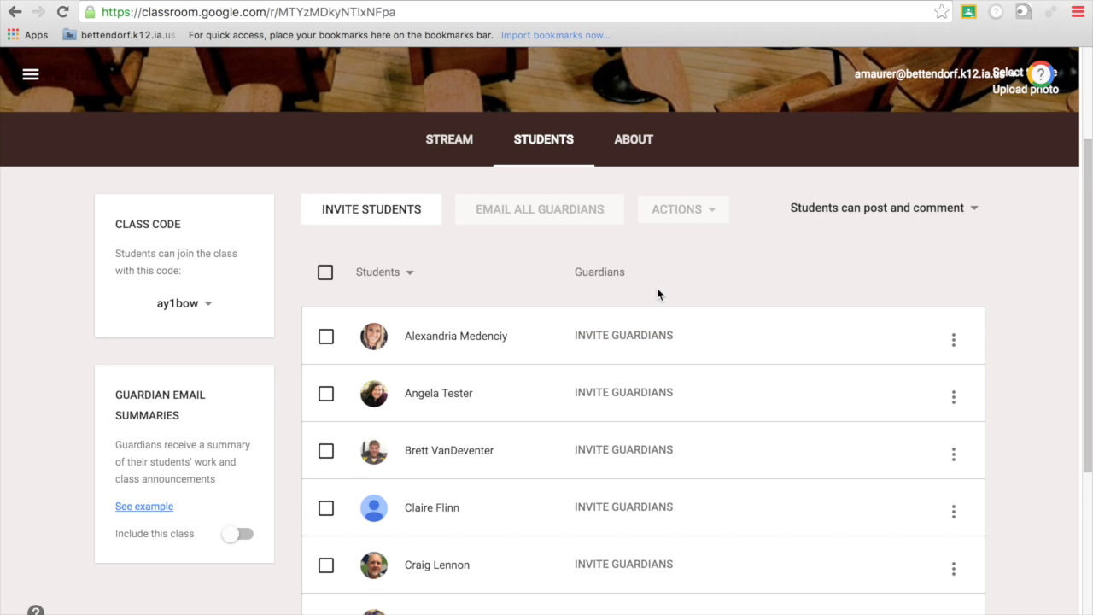
scroll(657, 288, down, 2)
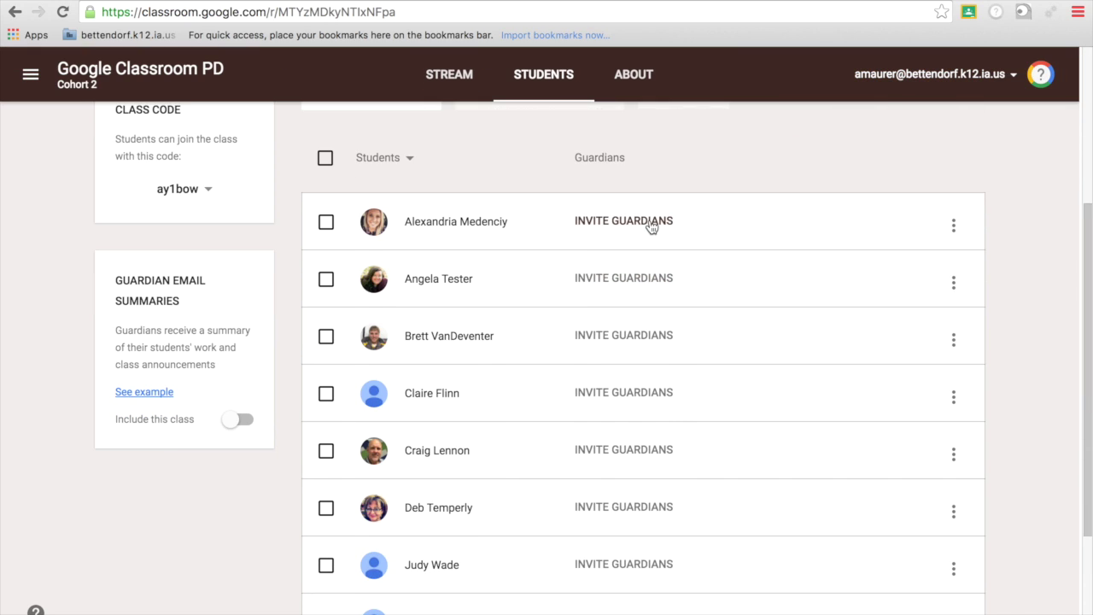
Invite a guardian for the third student by email and add the class to guardian email summaries.
click(627, 335)
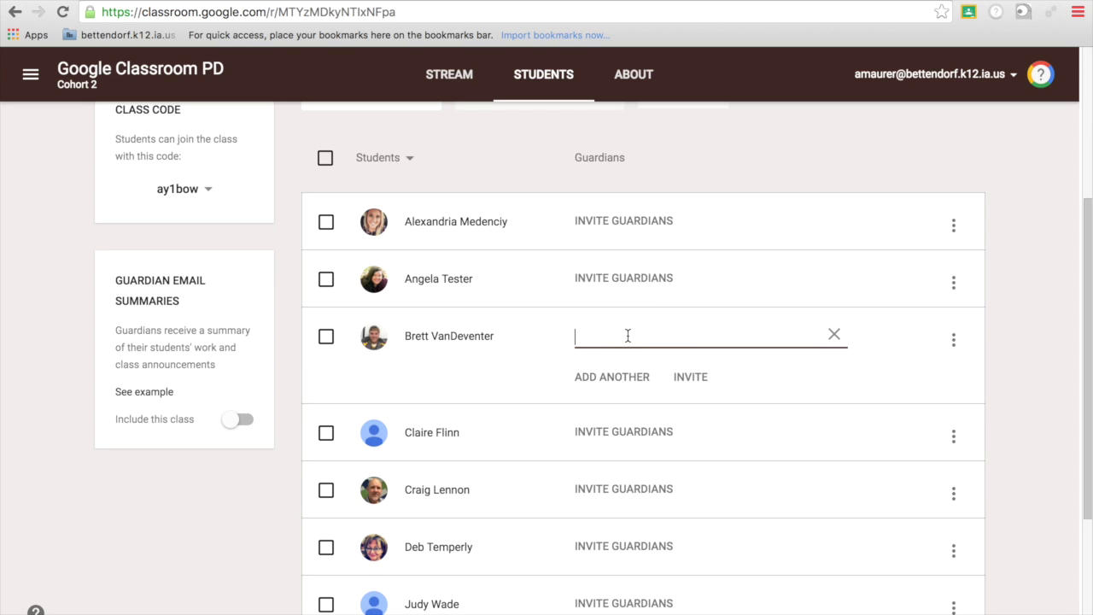
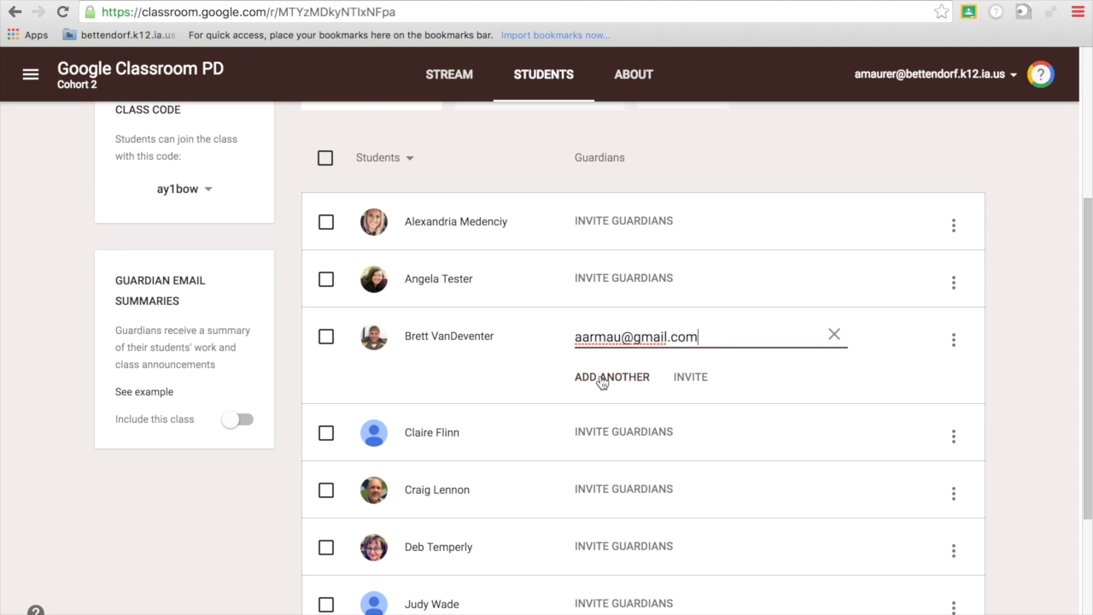
click(602, 376)
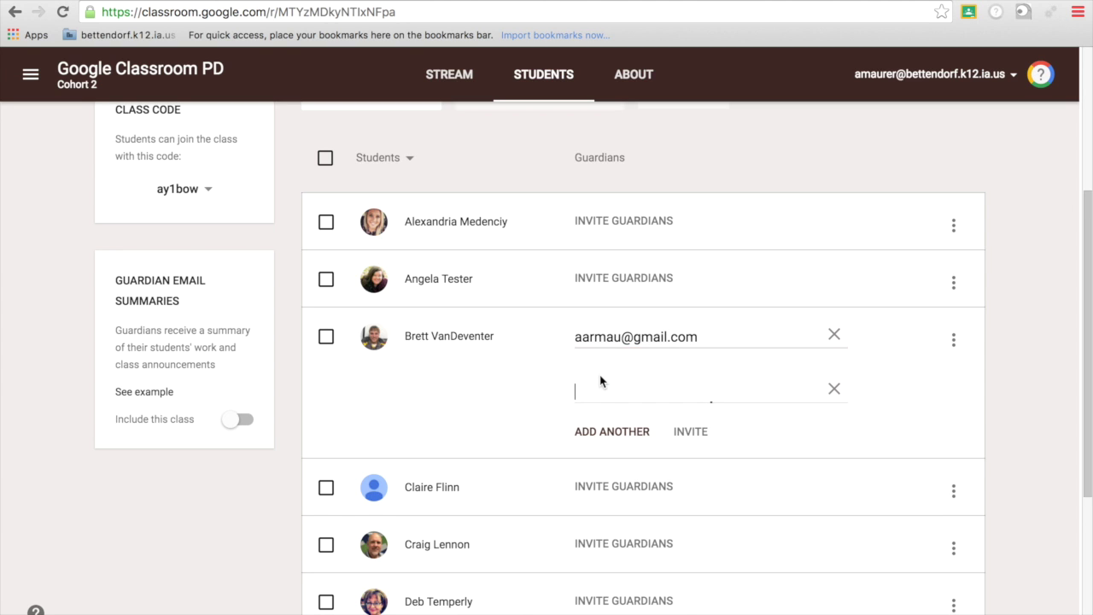
scroll(775, 434, down, 4)
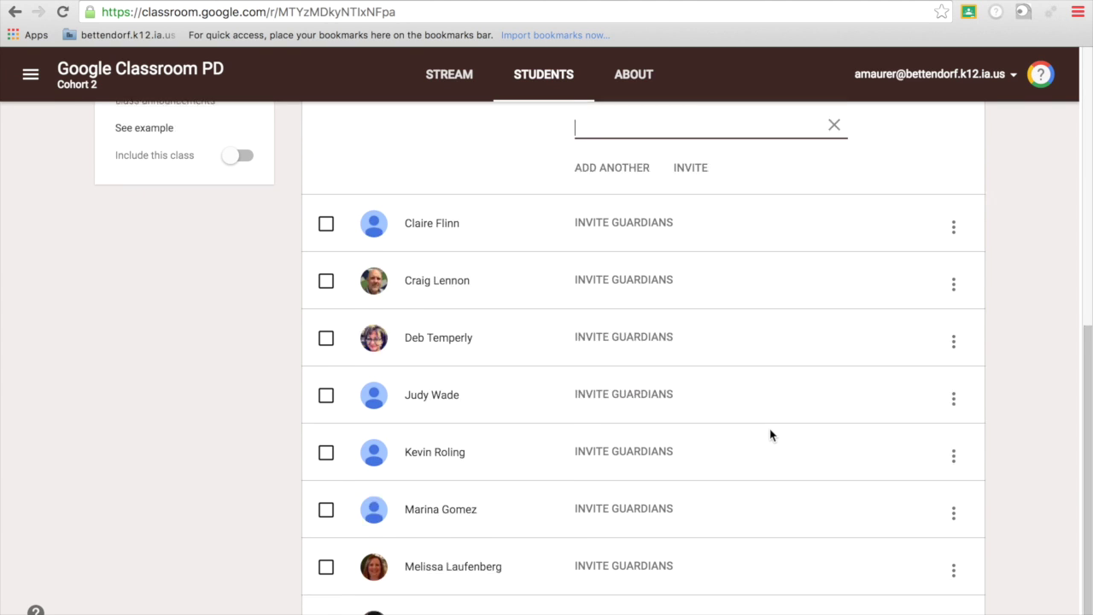
scroll(770, 435, up, 4)
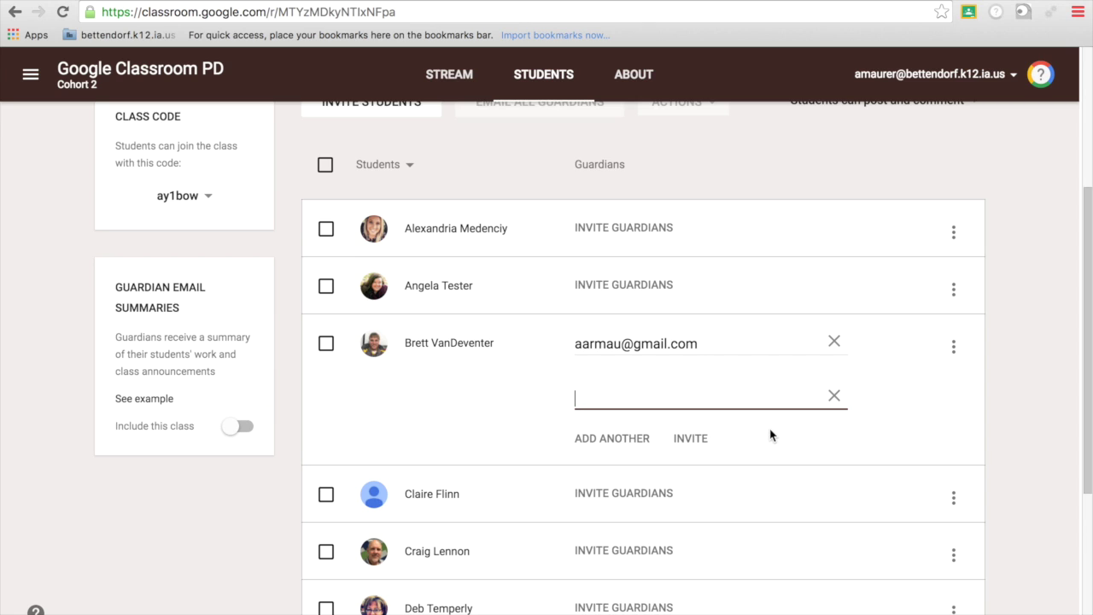
click(698, 440)
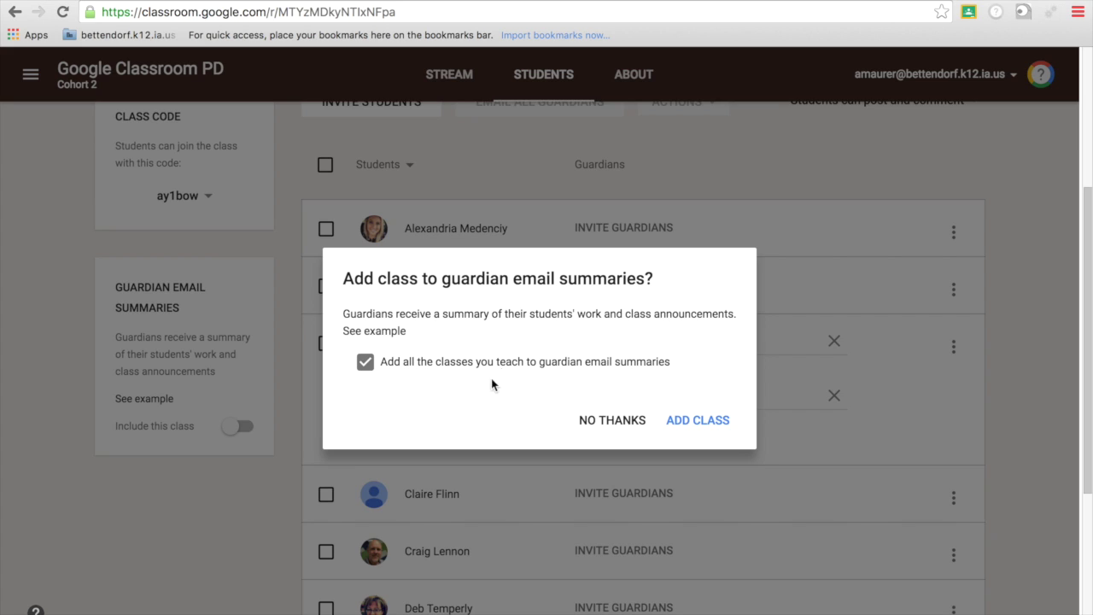
click(704, 424)
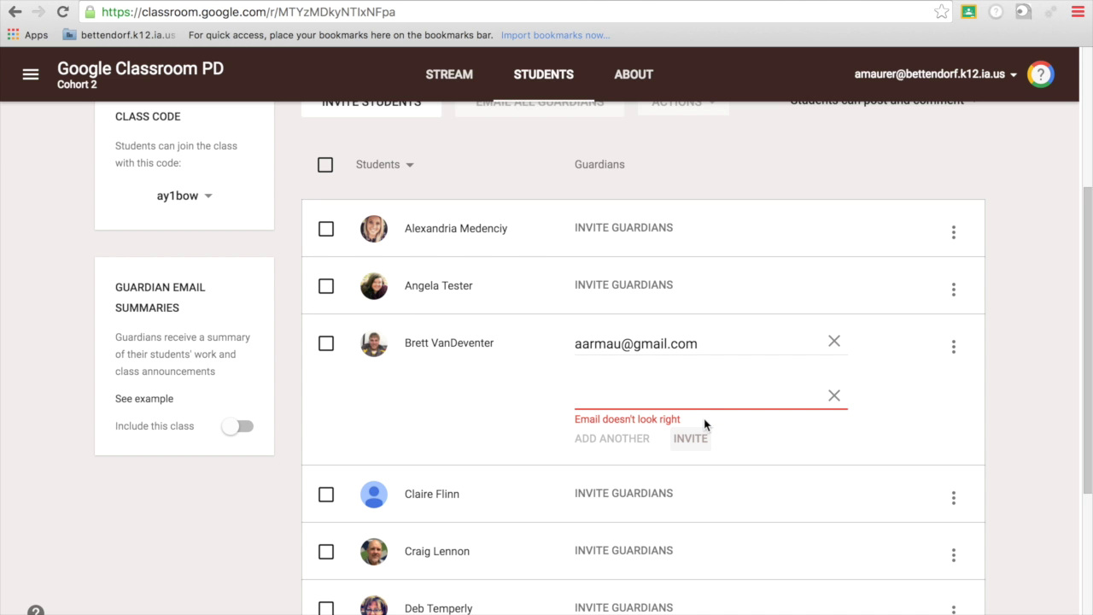
Remove the two leftover empty guardian email fields from the invite form.
click(828, 398)
click(834, 373)
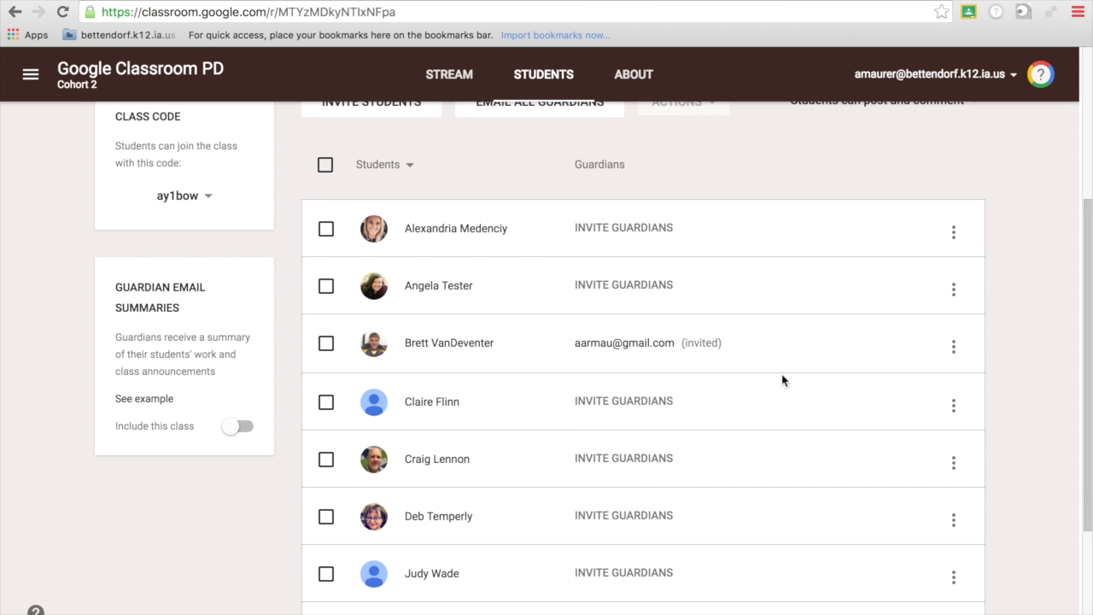
scroll(644, 361, down, 3)
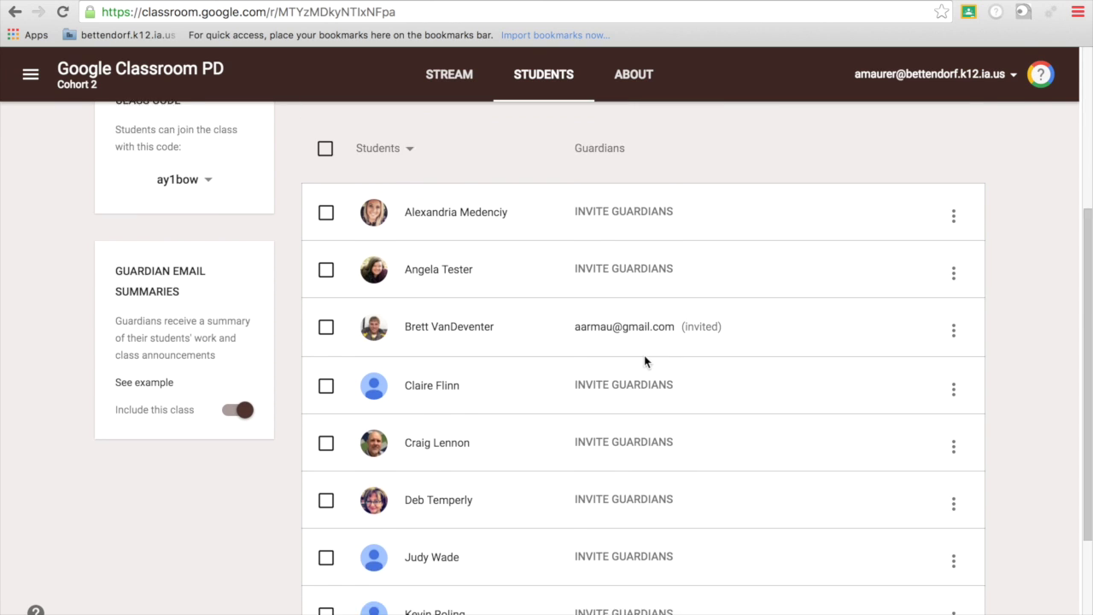
scroll(645, 361, up, 6)
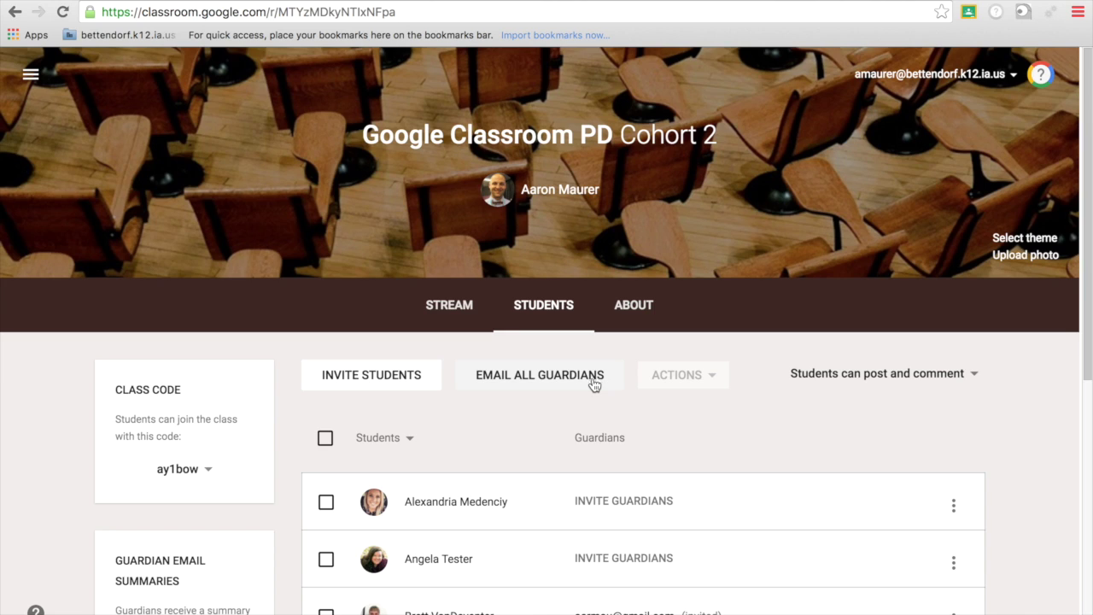
scroll(715, 561, down, 3)
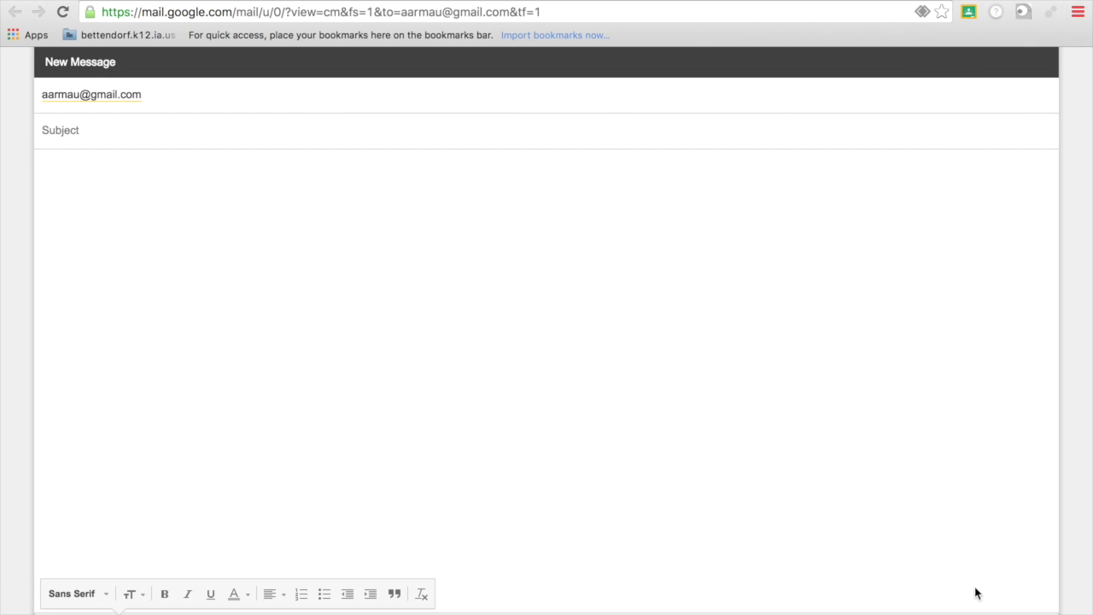
key(super+w)
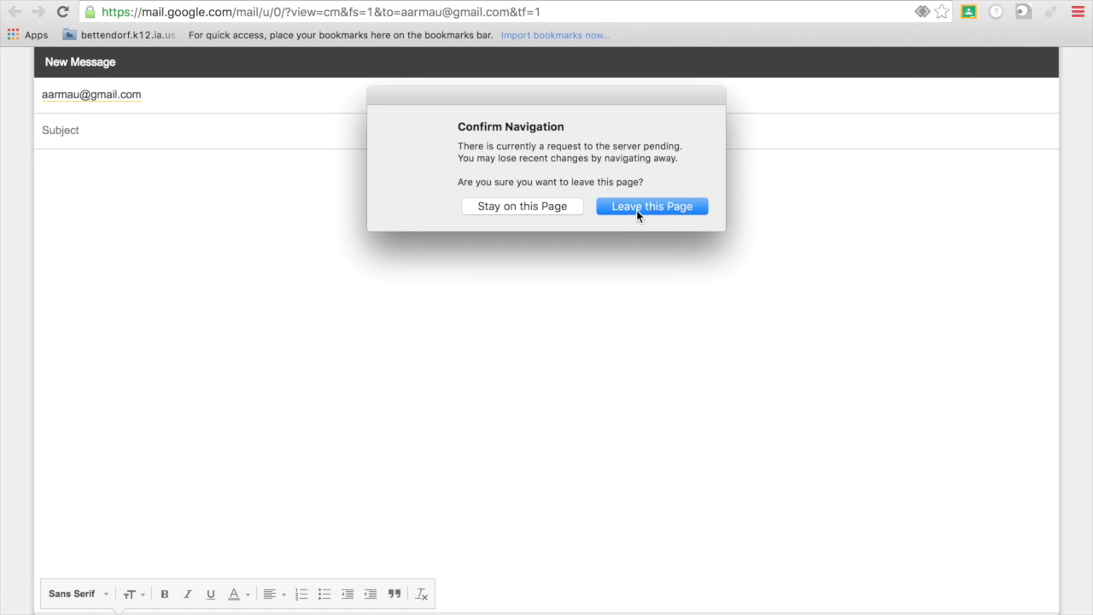
click(636, 207)
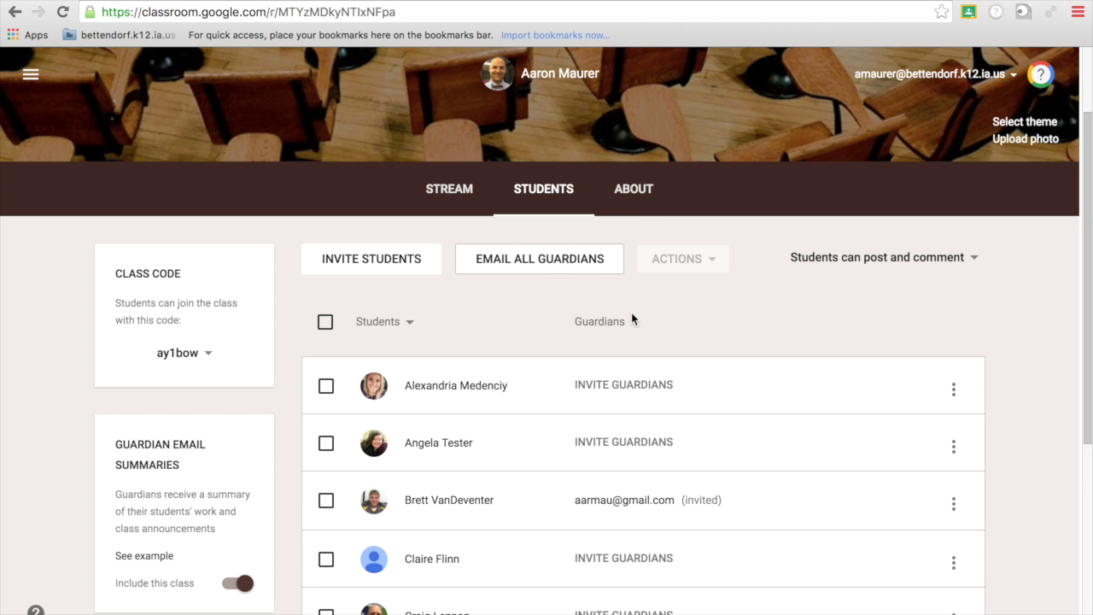
Scroll the Students page to check the Include this class toggle.
scroll(631, 312, down, 5)
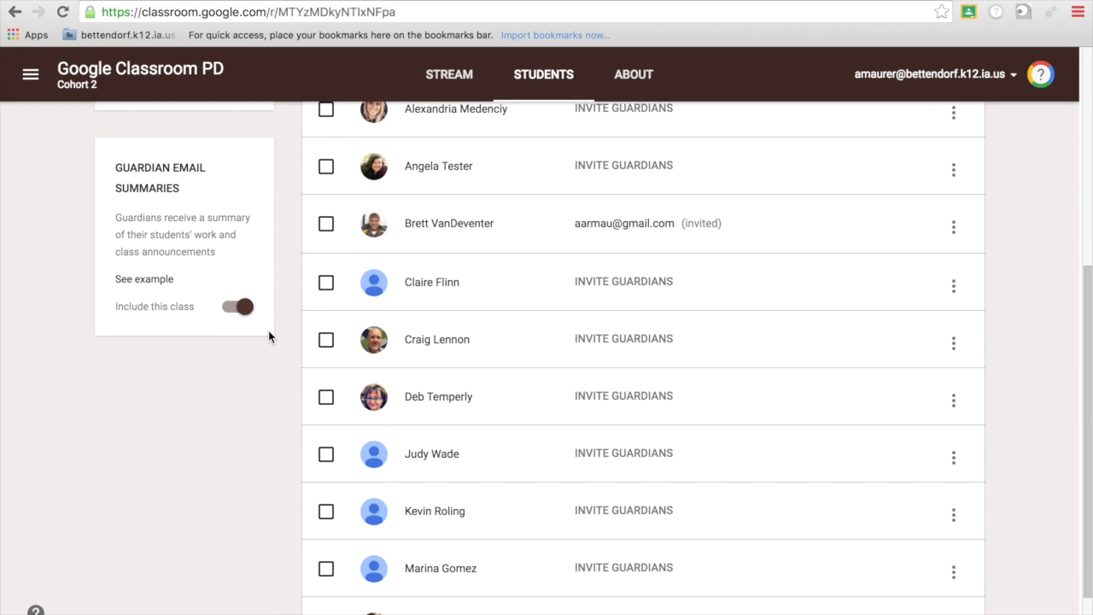
scroll(268, 333, up, 7)
scroll(268, 331, down, 1)
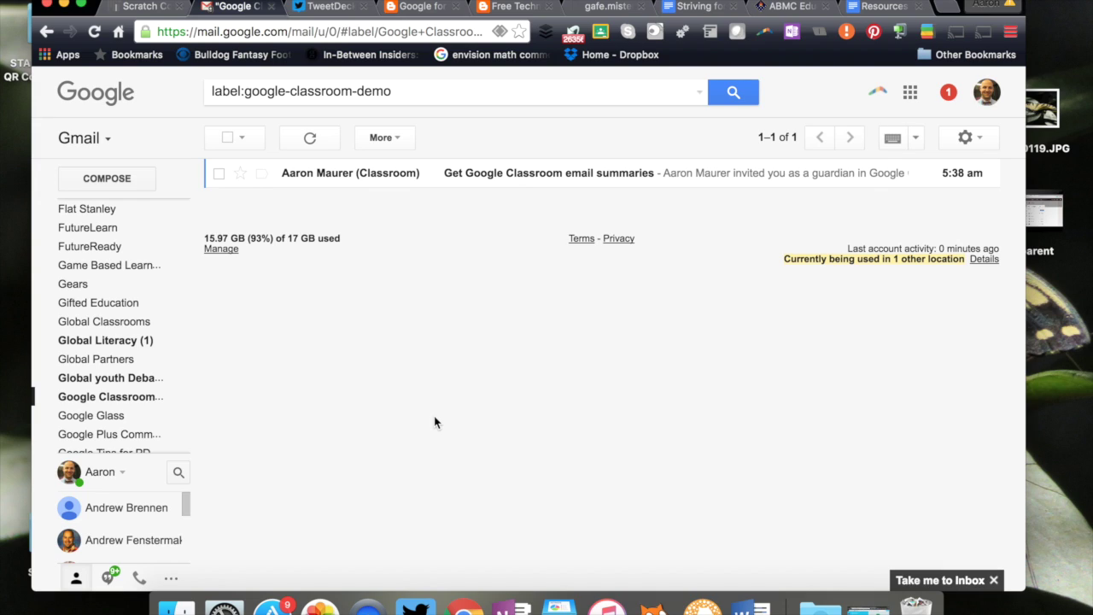
Refresh Gmail, minimise Classroom, and open the 'Get Google Classroom email summaries' invitation.
click(373, 54)
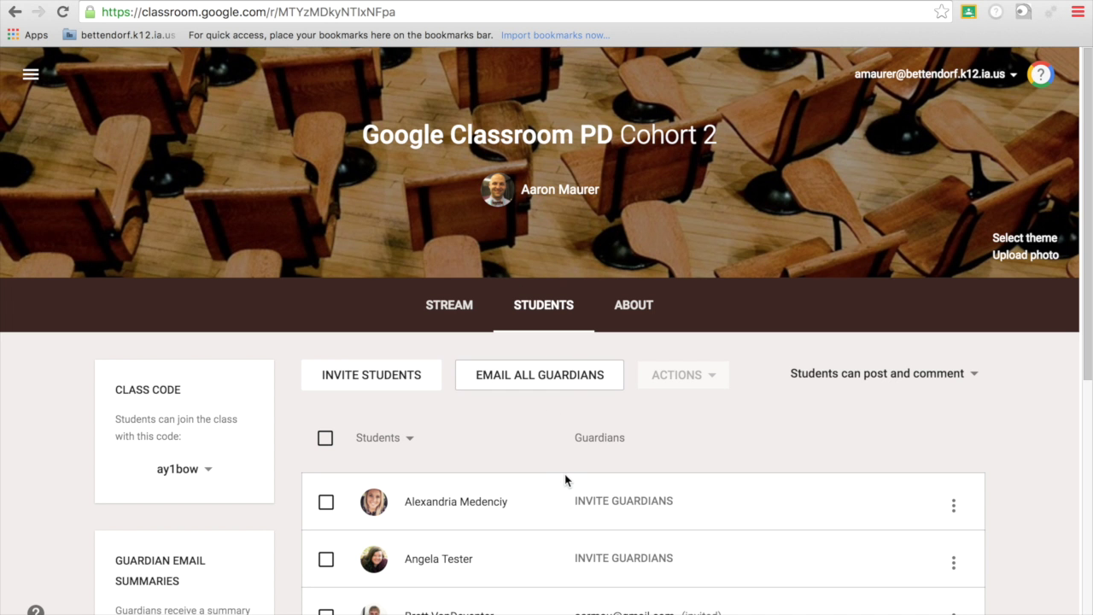
scroll(565, 476, down, 4)
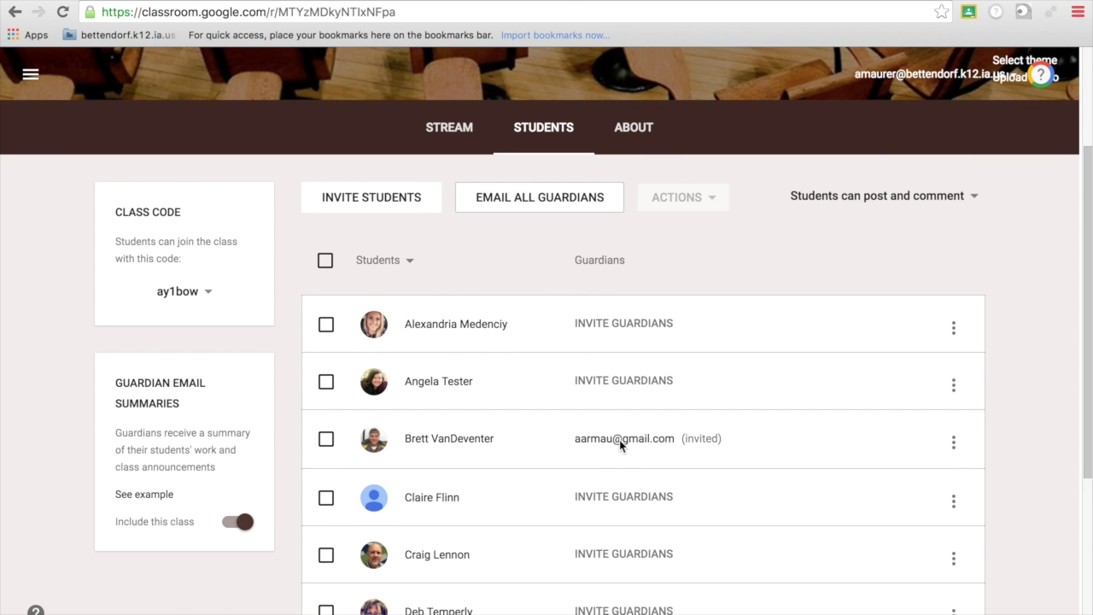
mouse_move(51, 4)
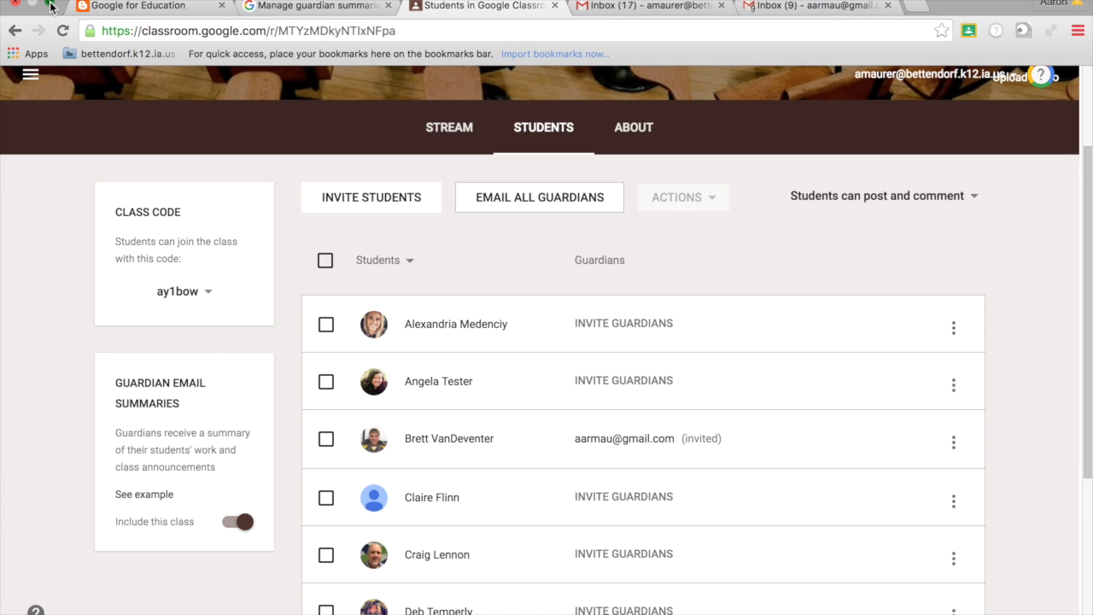
click(51, 4)
click(101, 6)
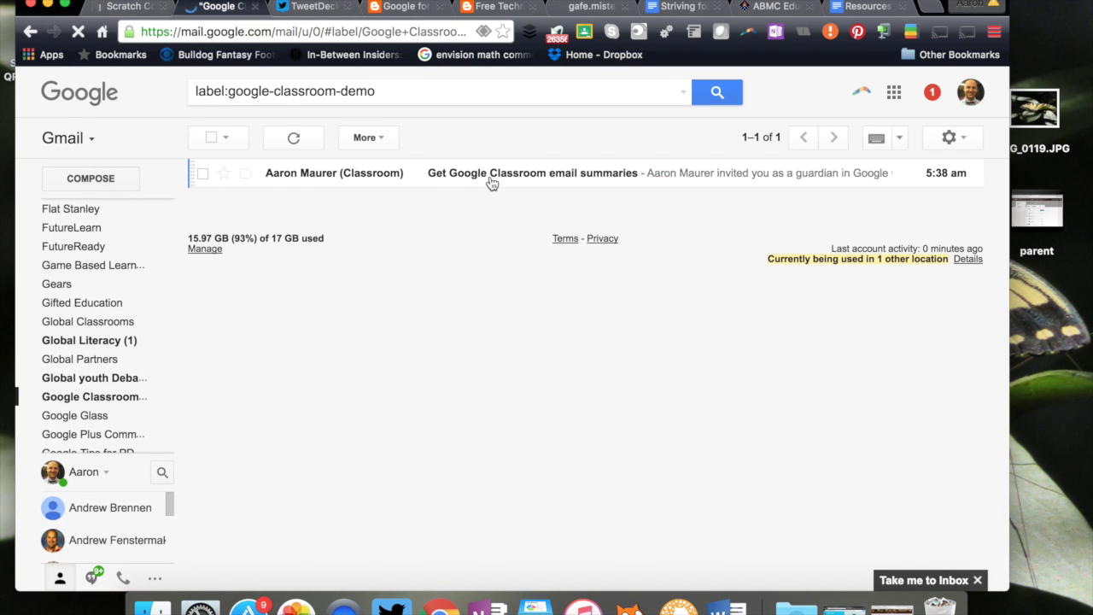
click(491, 183)
scroll(552, 410, down, 5)
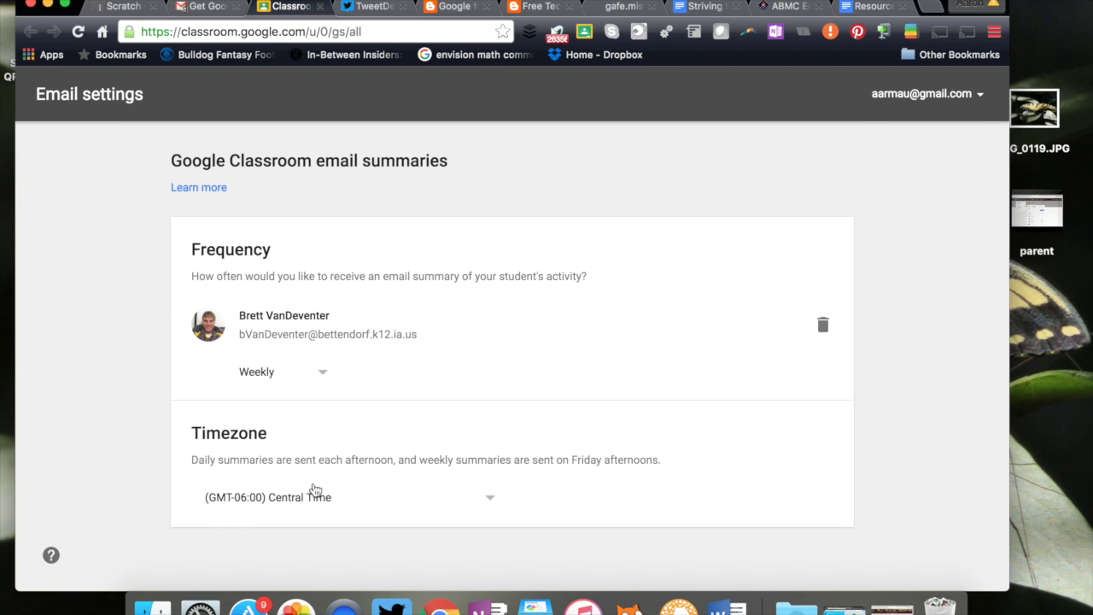
Leave frequency at Weekly and time zone at Central Time, then open the Learn more article.
click(321, 379)
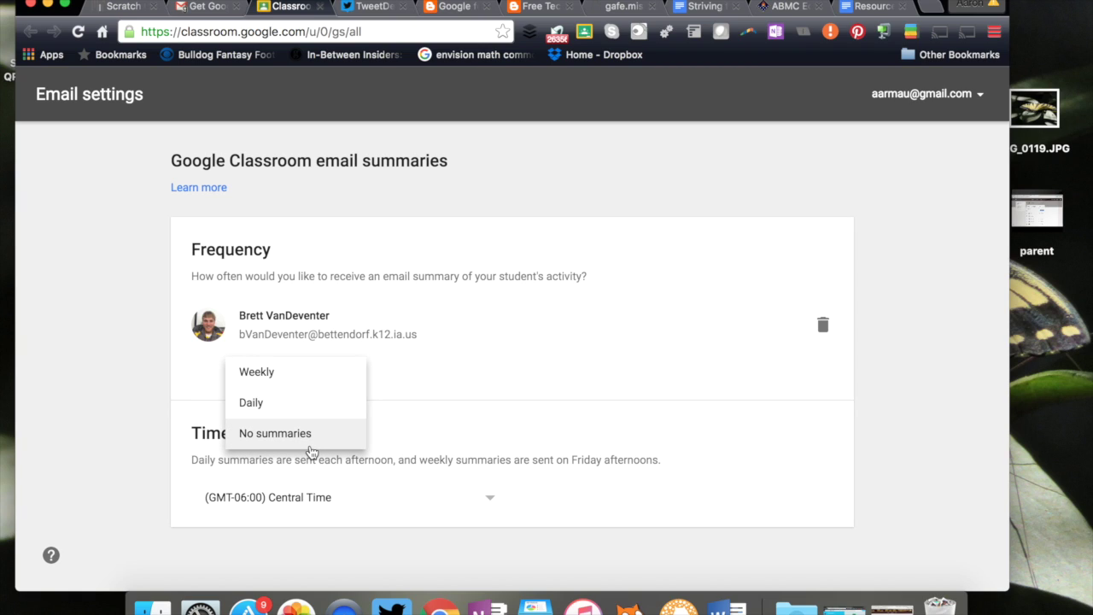
click(499, 373)
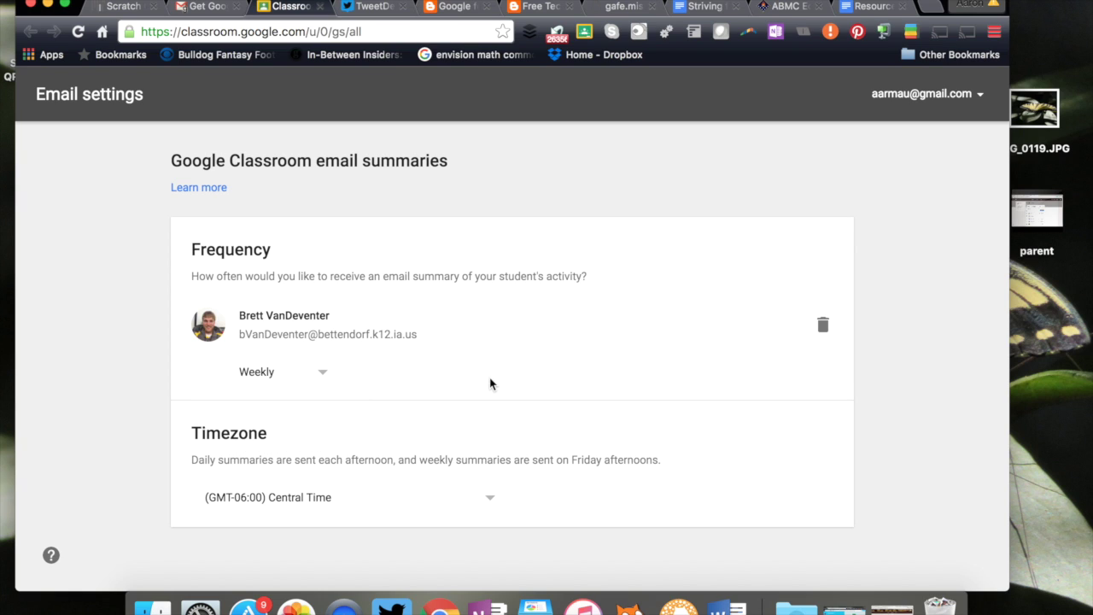
click(487, 500)
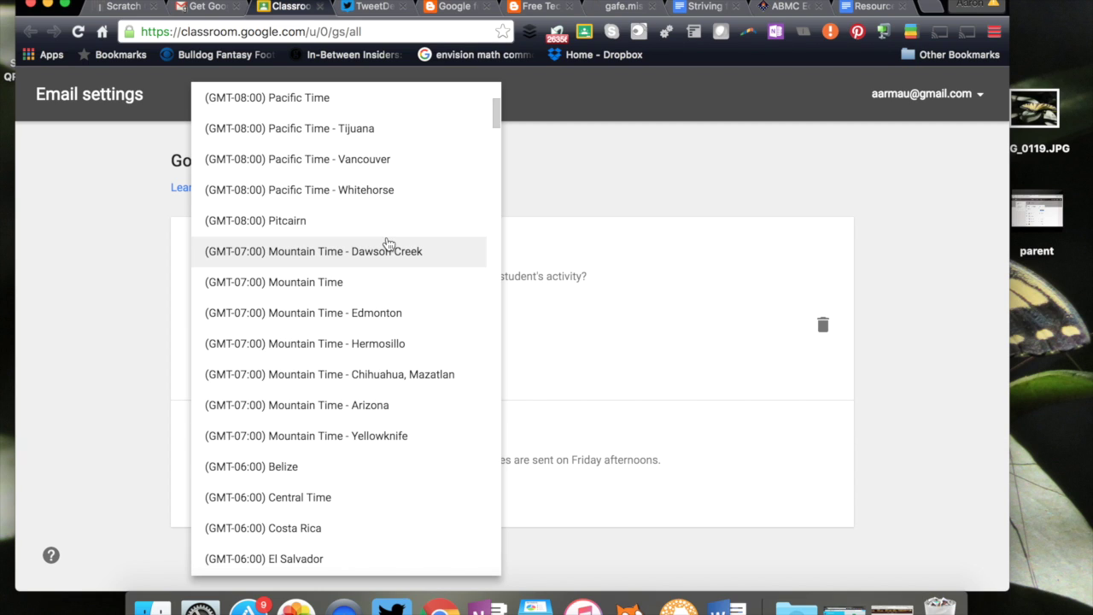
scroll(386, 244, up, 3)
click(643, 369)
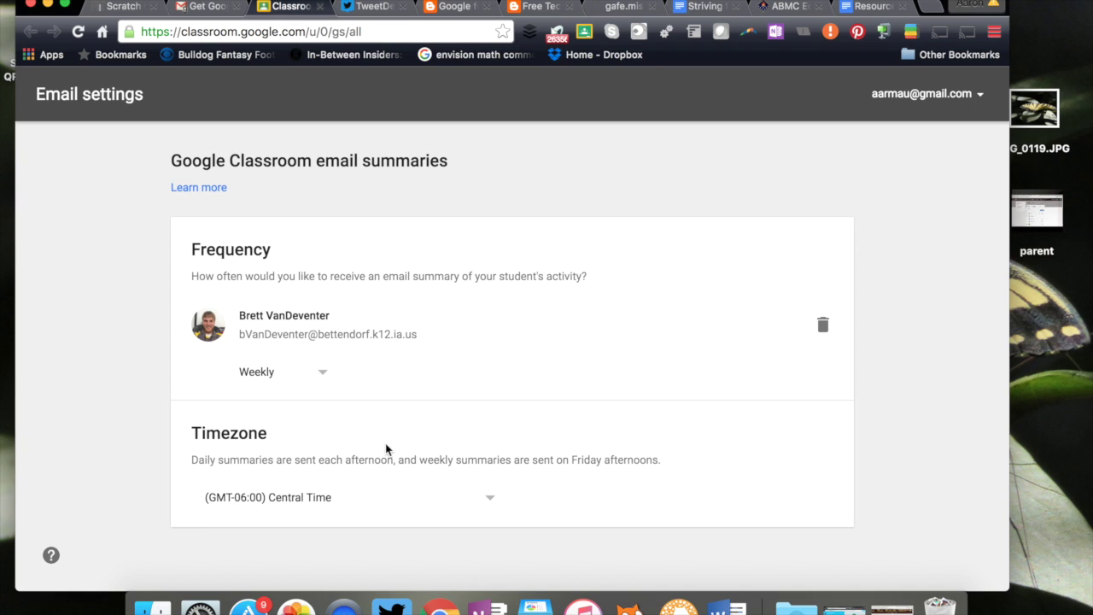
click(217, 195)
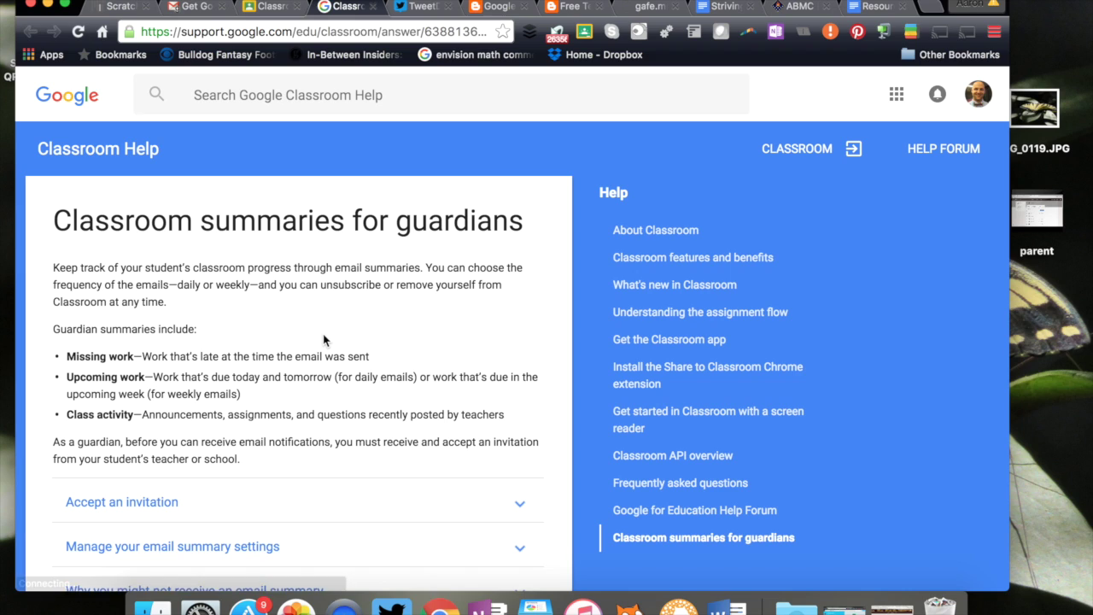
scroll(323, 339, down, 1)
scroll(323, 336, down, 1)
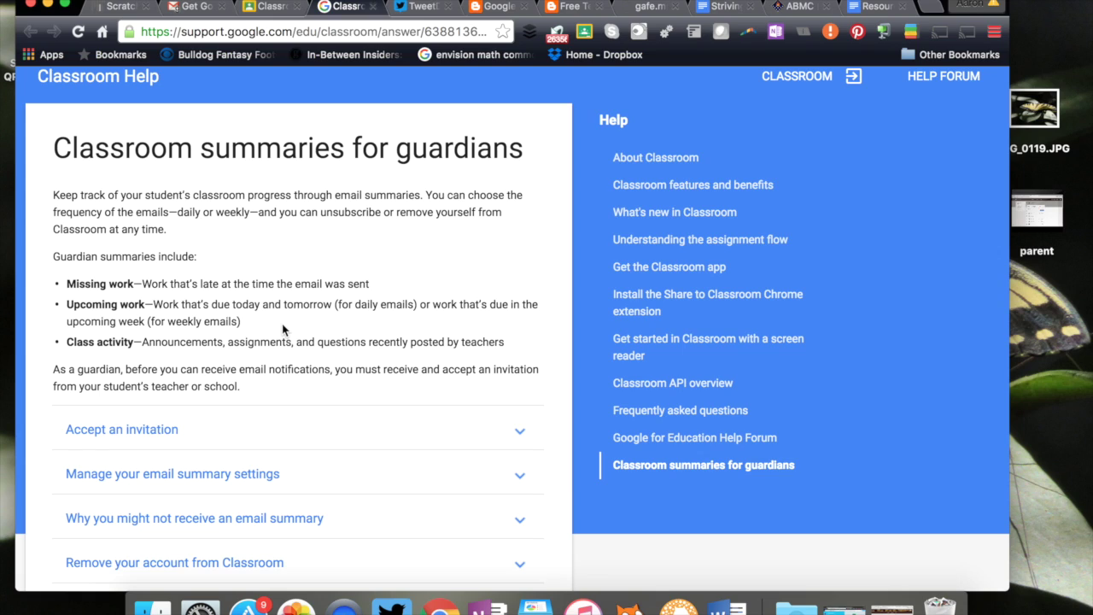
scroll(237, 430, down, 3)
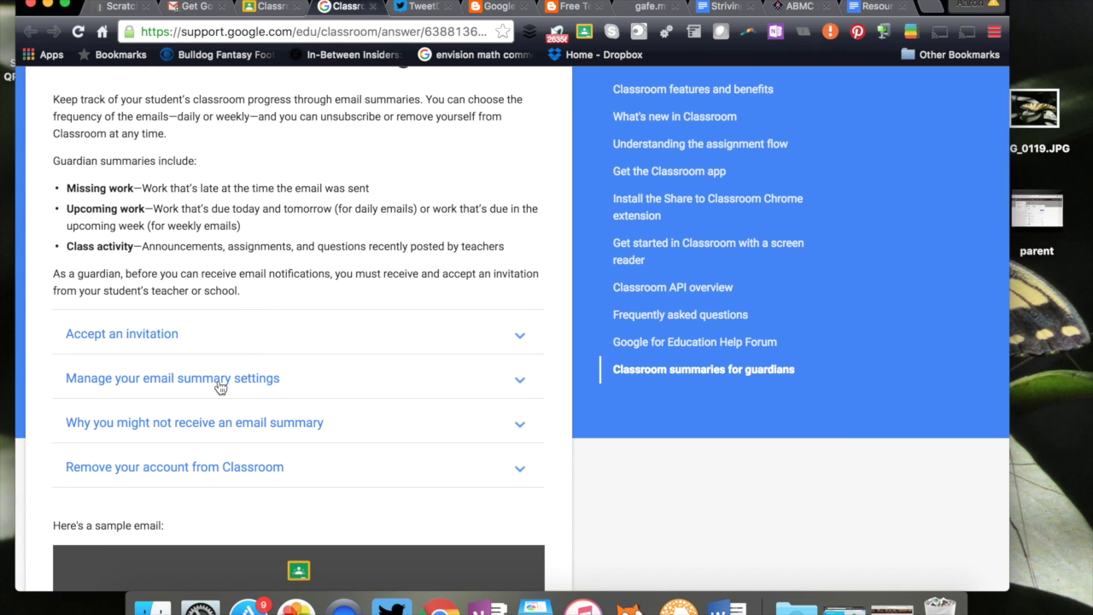
scroll(220, 386, down, 10)
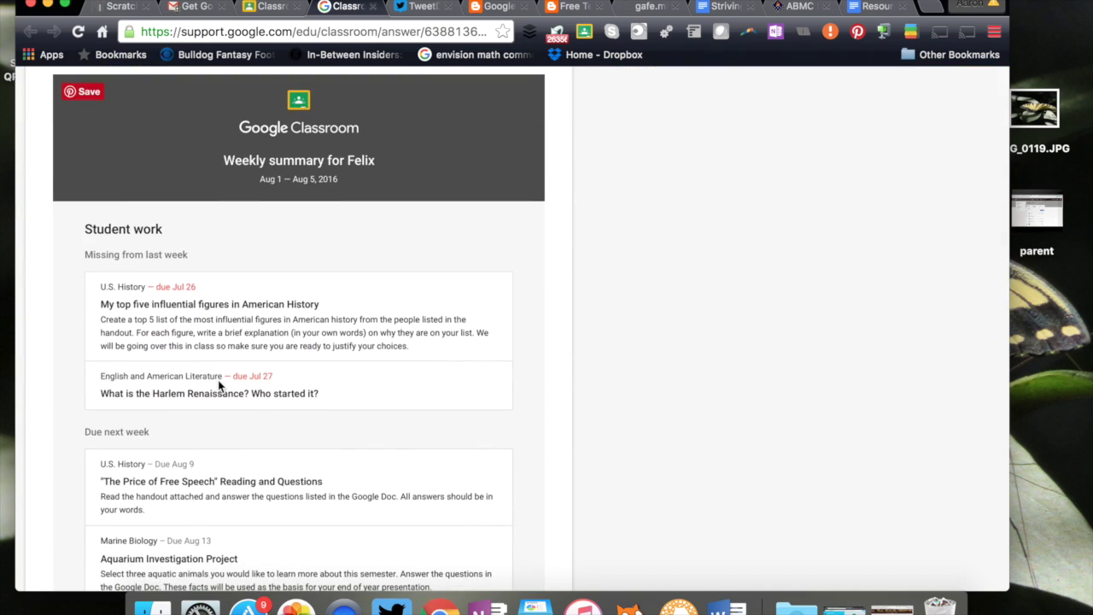
scroll(218, 386, down, 1)
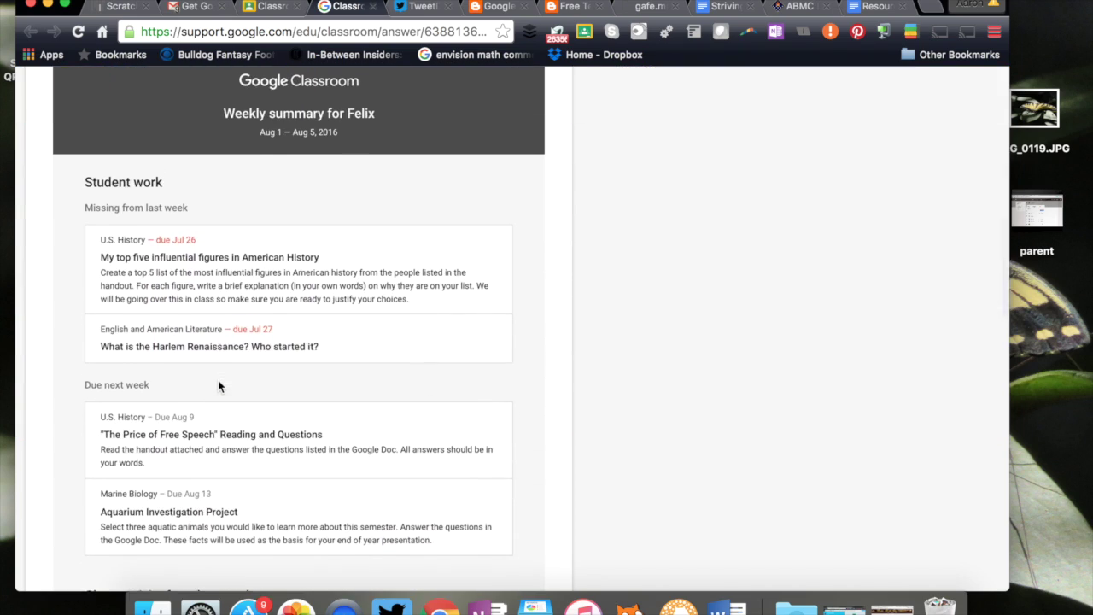
scroll(218, 386, down, 3)
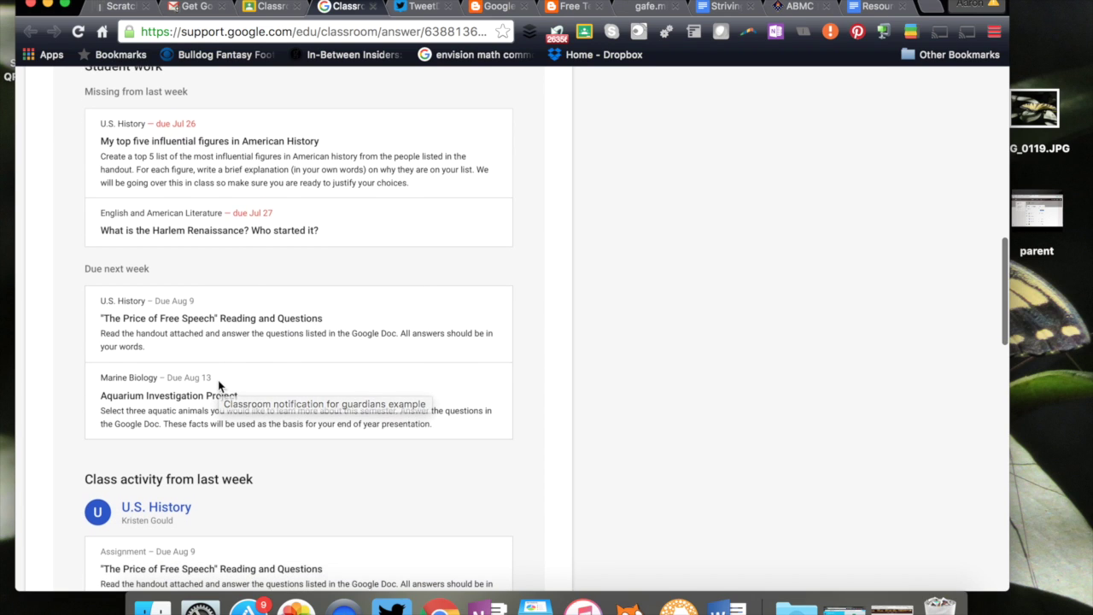
scroll(219, 386, down, 10)
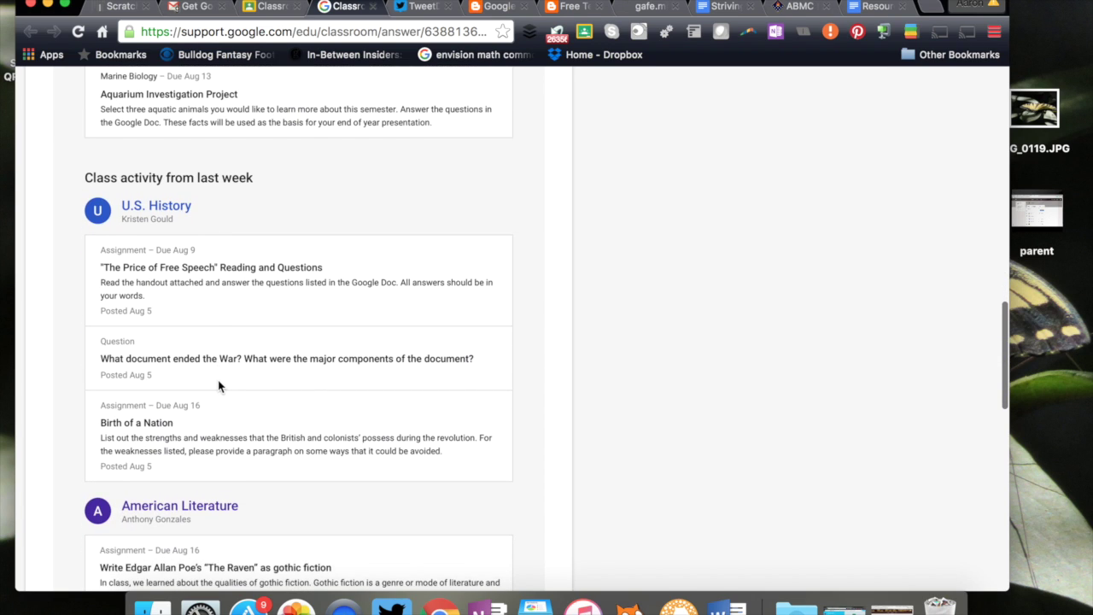
scroll(218, 386, down, 5)
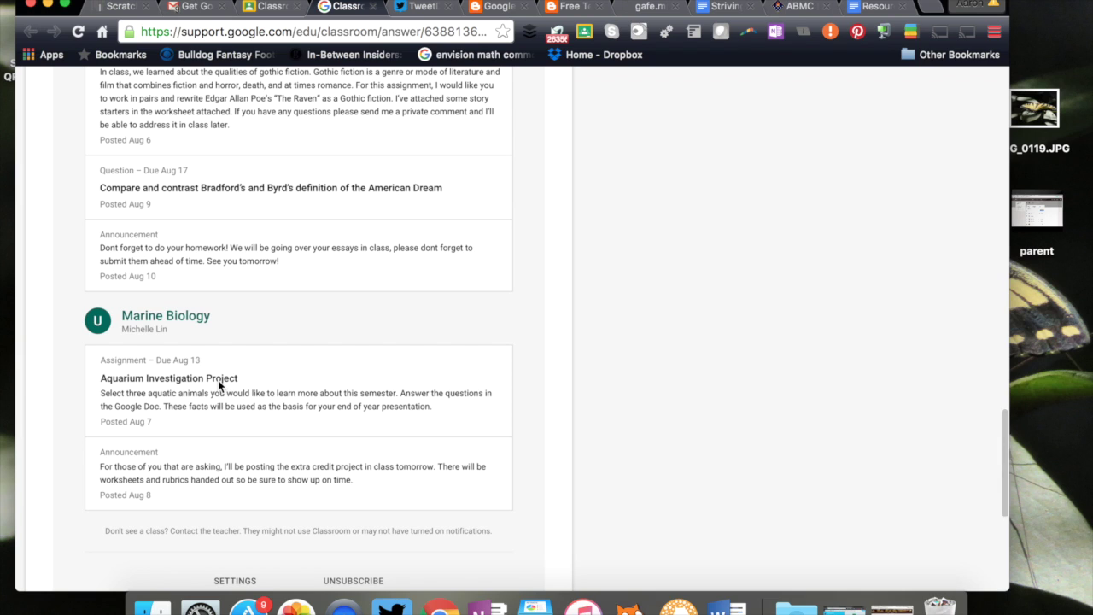
scroll(218, 380, up, 20)
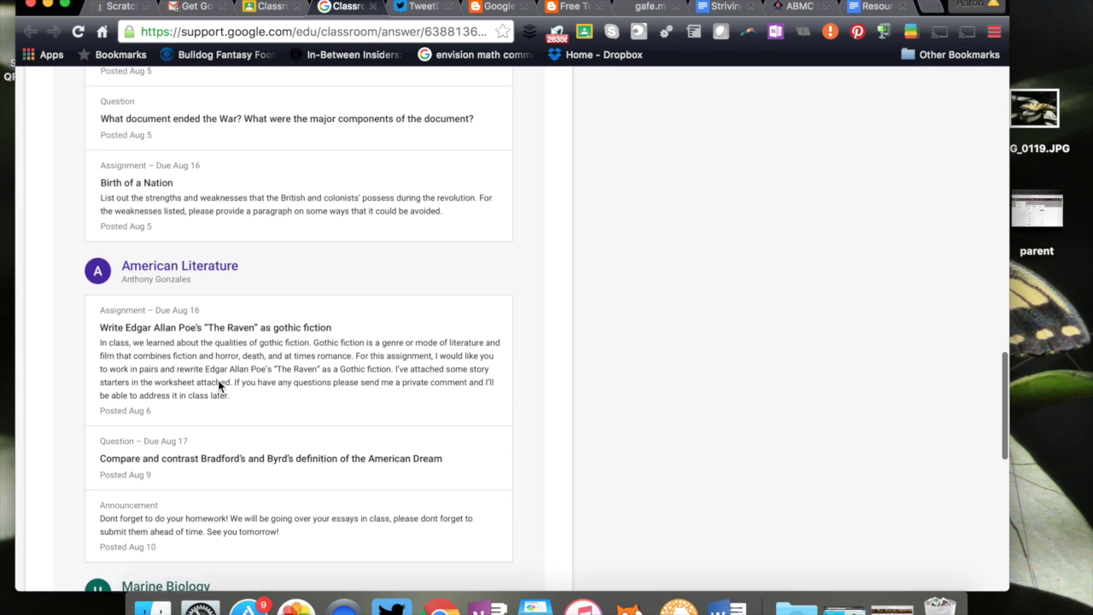
scroll(218, 380, up, 10)
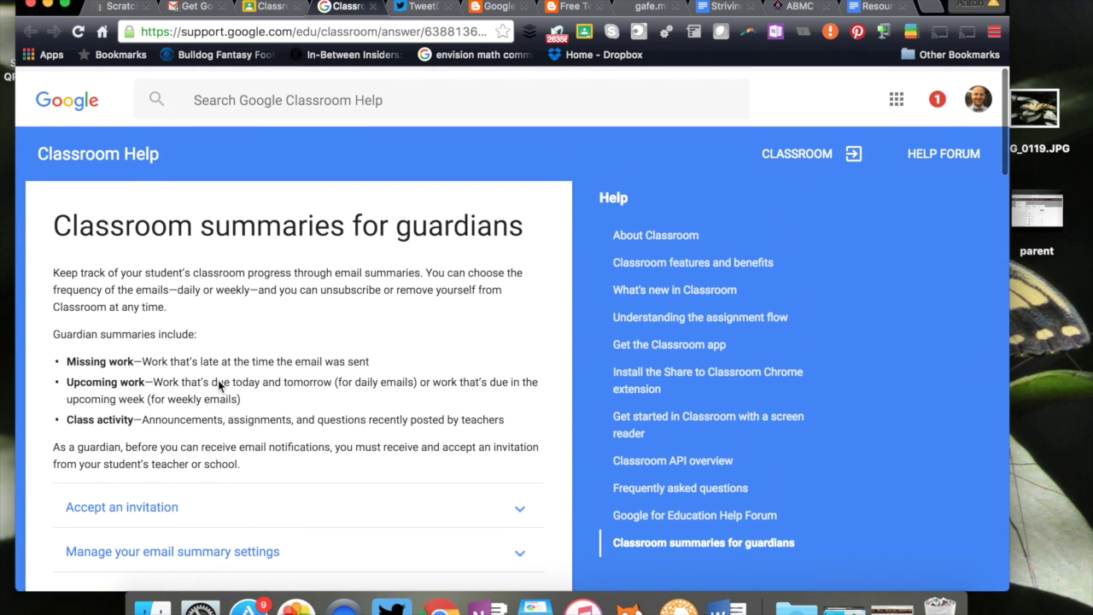